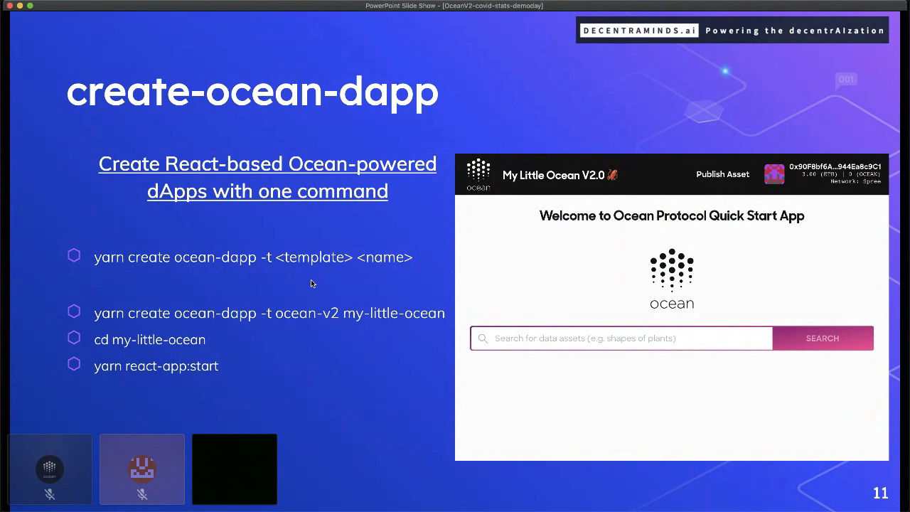
# Switch from the slides to the My Little Ocean web app and examine the Compute2Data form of the new asset
pyautogui.press('Right')
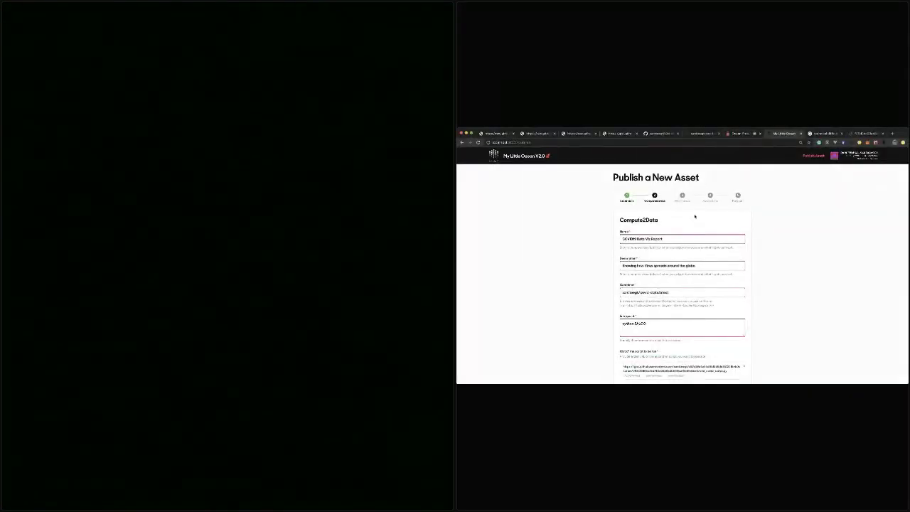
pyautogui.click(739, 134)
pyautogui.click(784, 134)
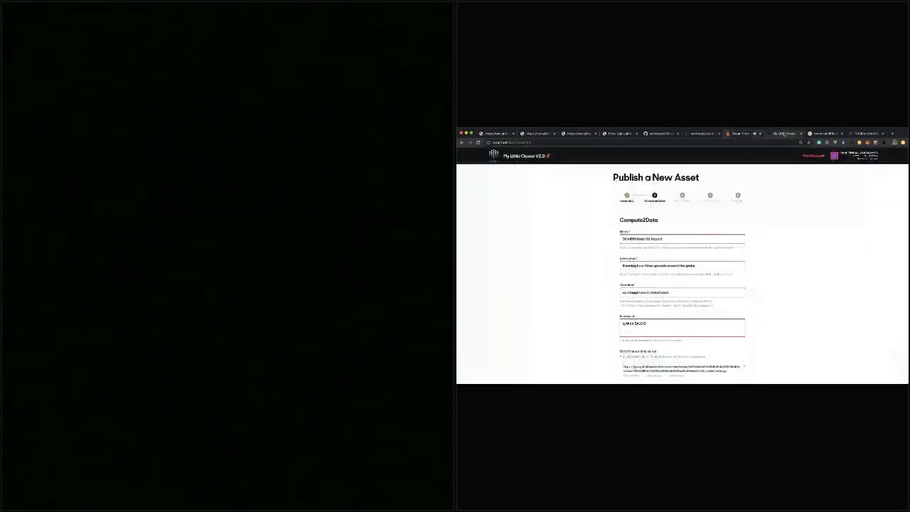
pyautogui.scroll(-2, 607, 231)
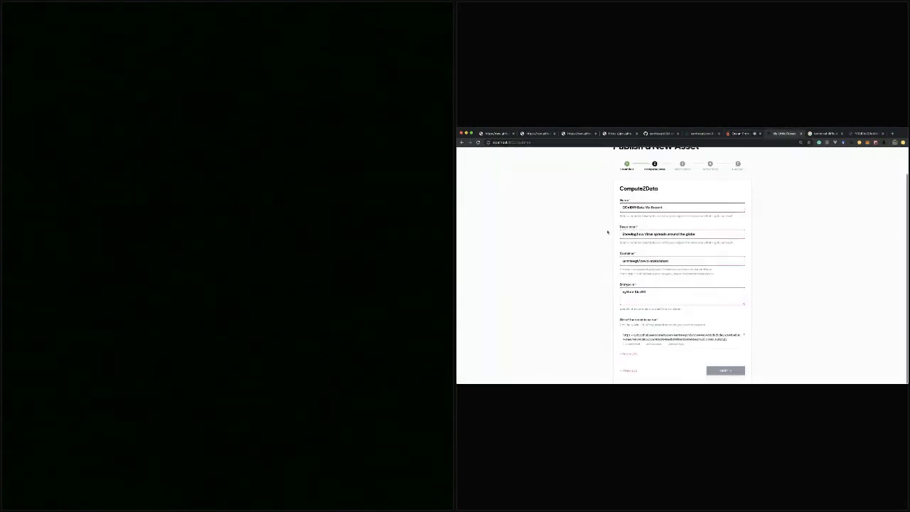
pyautogui.scroll(2, 607, 231)
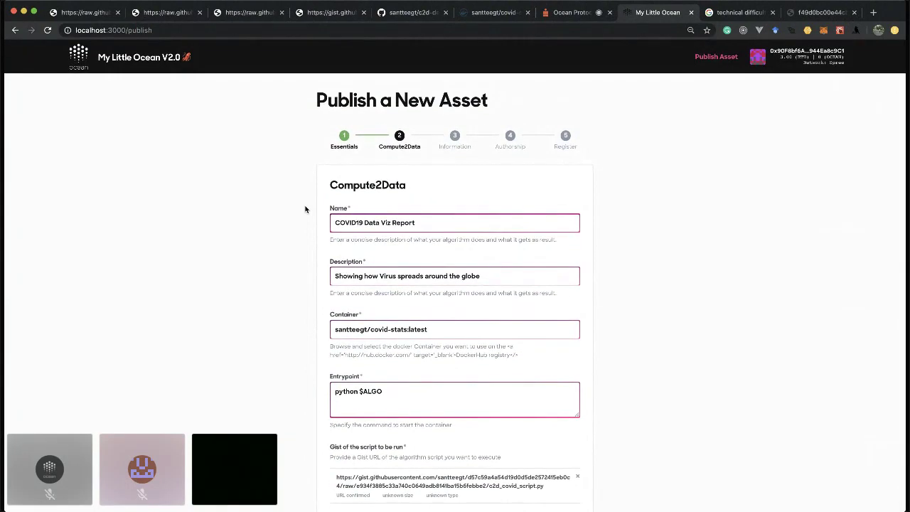
pyautogui.scroll(-2, 305, 208)
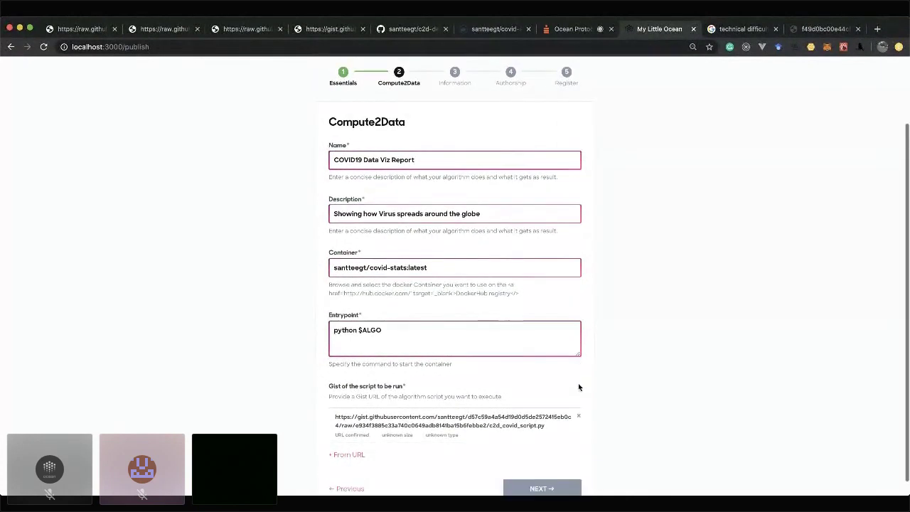
pyautogui.scroll(2, 579, 387)
pyautogui.click(357, 221)
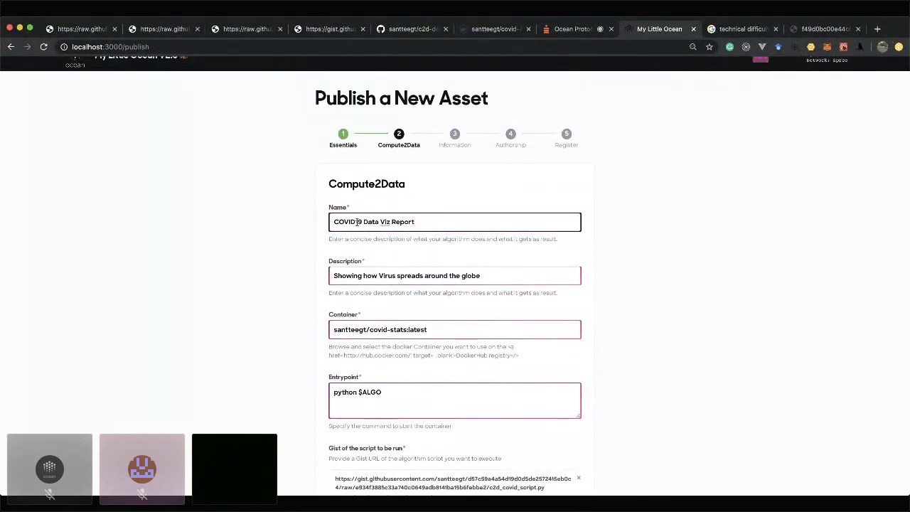
pyautogui.scroll(-1, 422, 270)
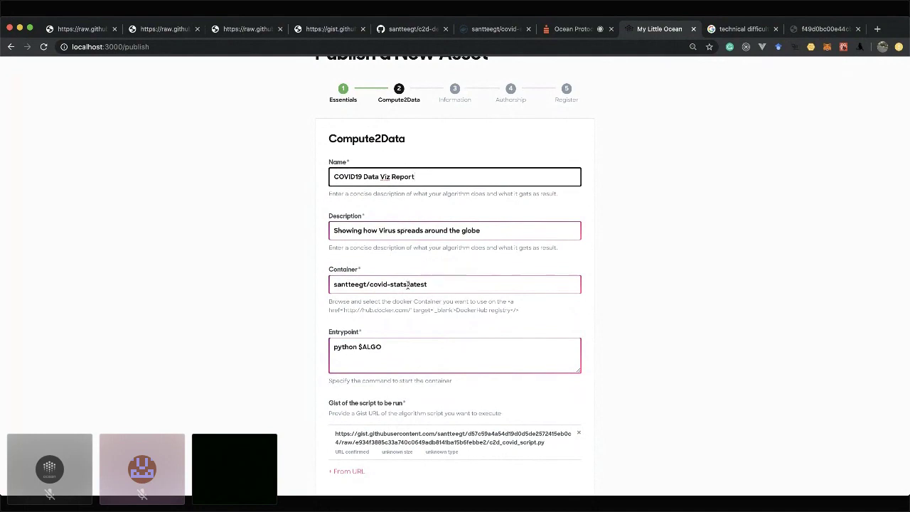
pyautogui.scroll(-1, 386, 320)
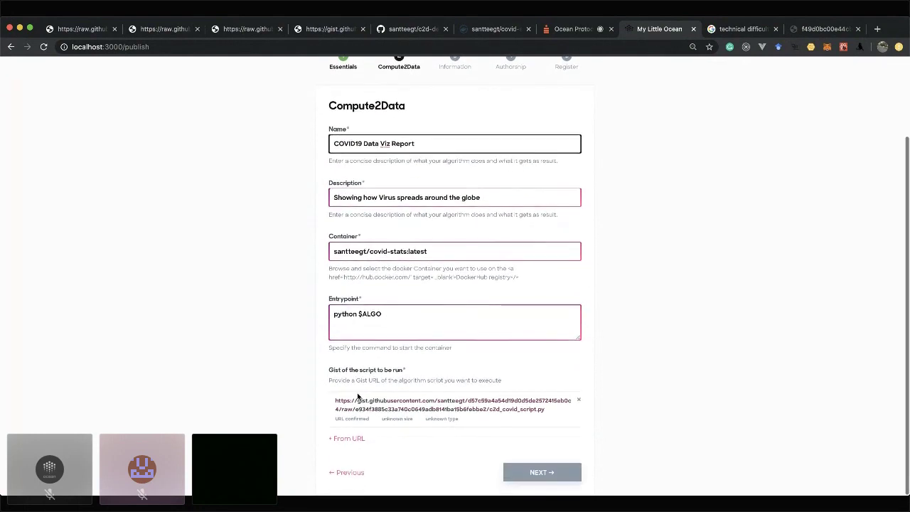
# Return to the Essentials stage and review the asset type, title, price and file URLs, keeping the compute service set to Yes
pyautogui.click(346, 471)
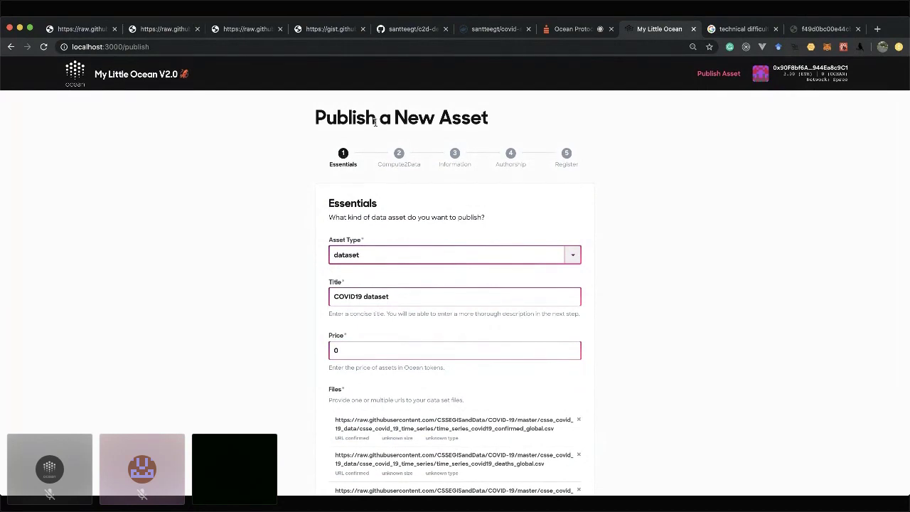
pyautogui.scroll(-3, 323, 248)
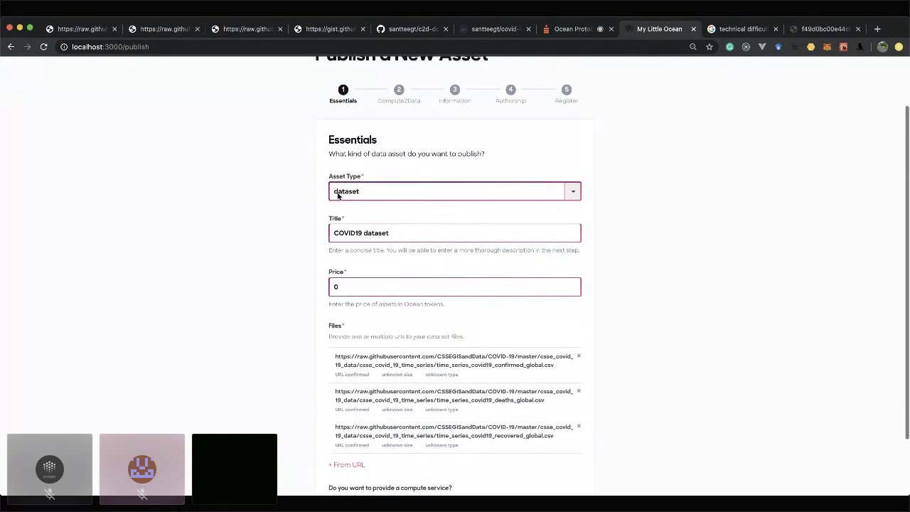
pyautogui.scroll(-1, 347, 210)
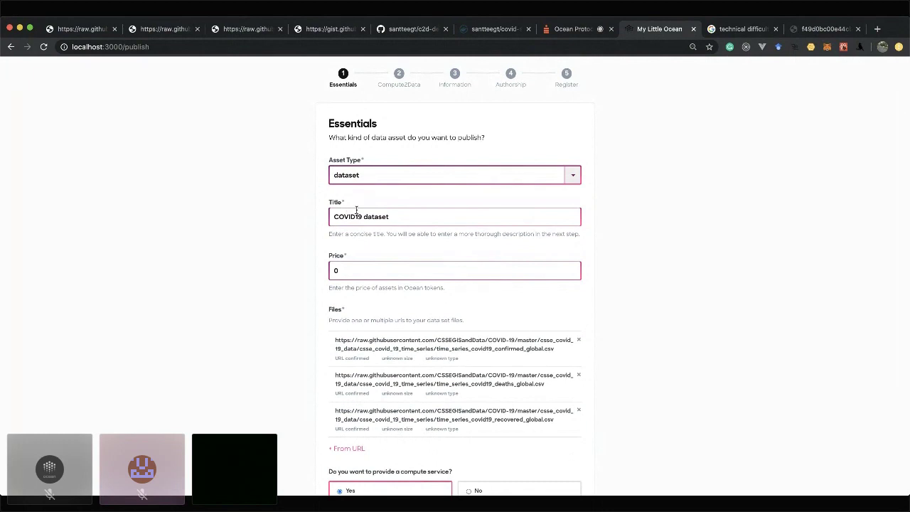
pyautogui.moveTo(344, 216); pyautogui.dragTo(381, 216)
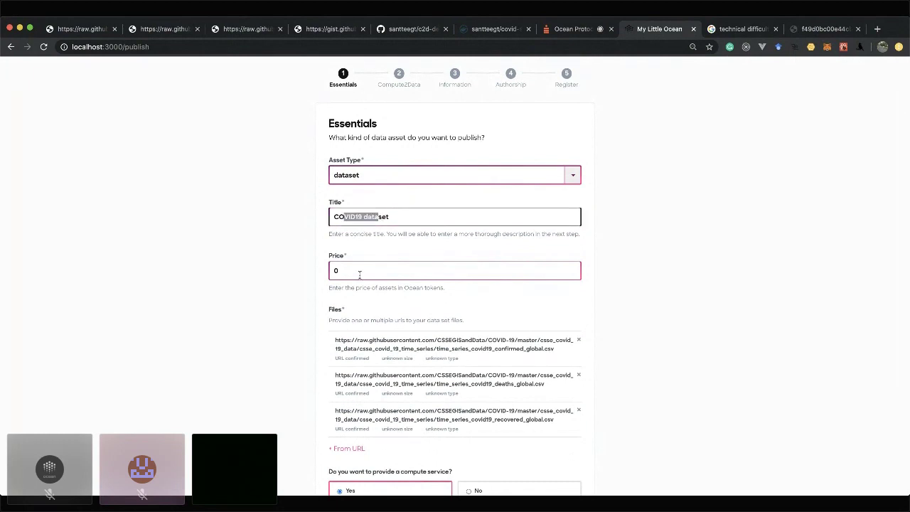
pyautogui.scroll(-1, 360, 274)
pyautogui.press('Tab')
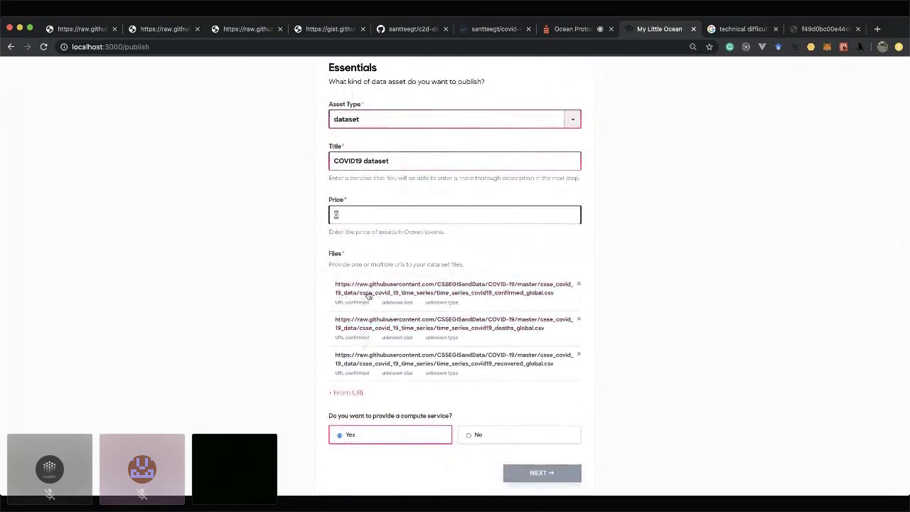
pyautogui.click(379, 437)
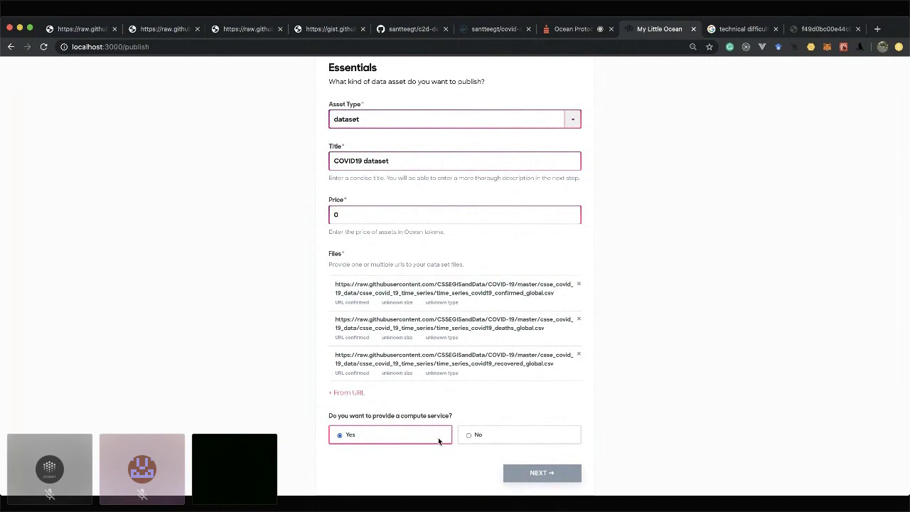
# Advance to the Compute2Data stage and review the algorithm's name, description, container, entrypoint and script gist
pyautogui.click(532, 474)
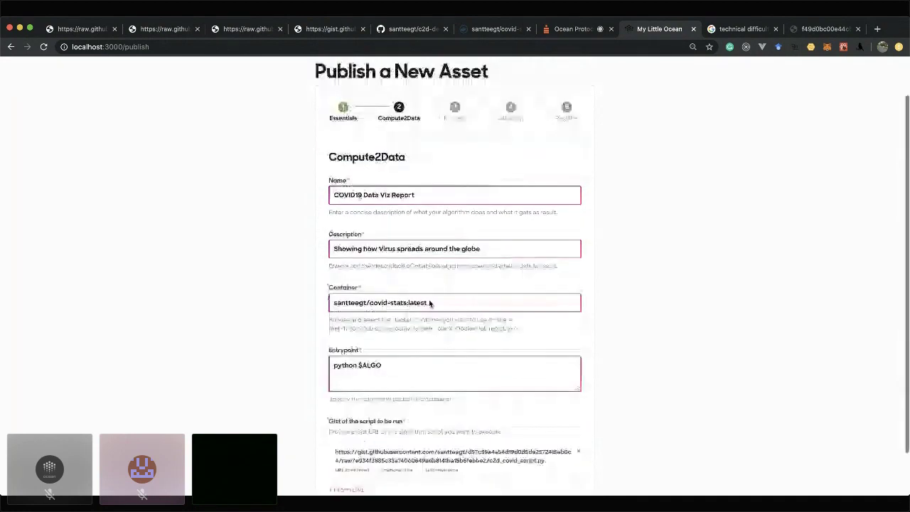
pyautogui.click(376, 187)
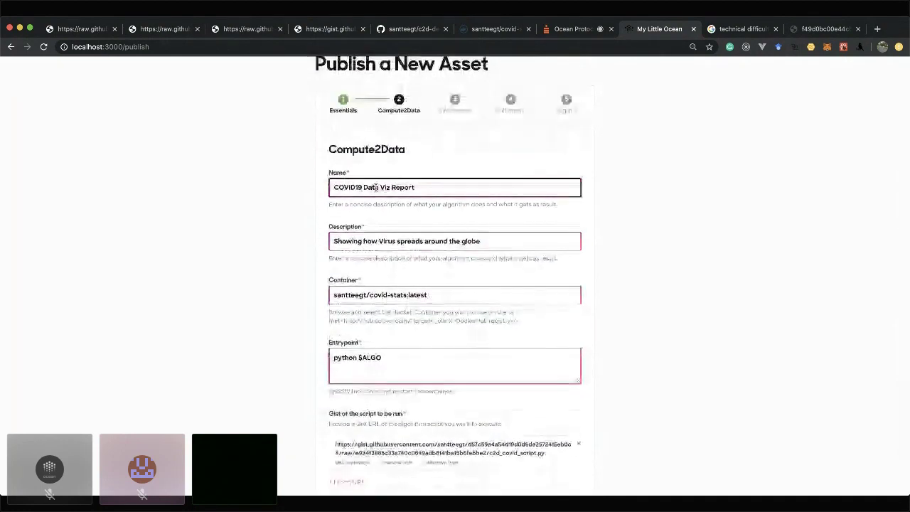
pyautogui.doubleClick(387, 241)
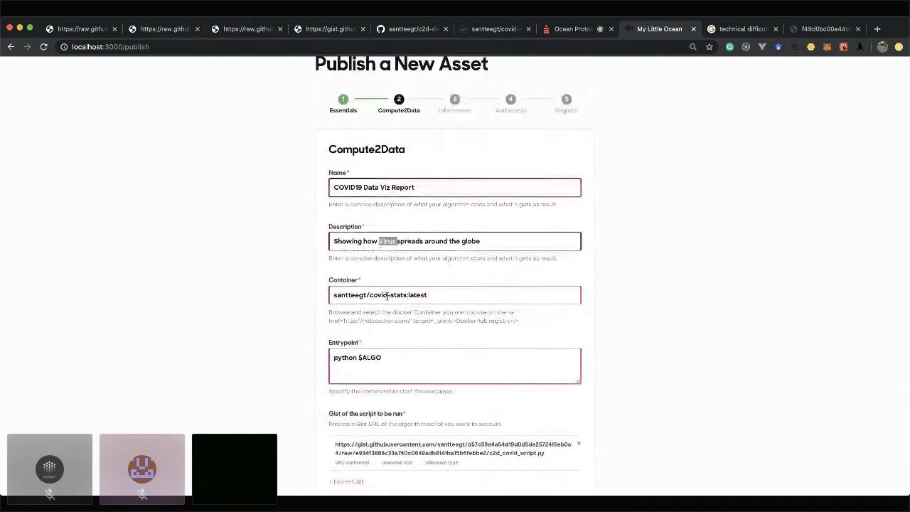
pyautogui.scroll(-2, 391, 298)
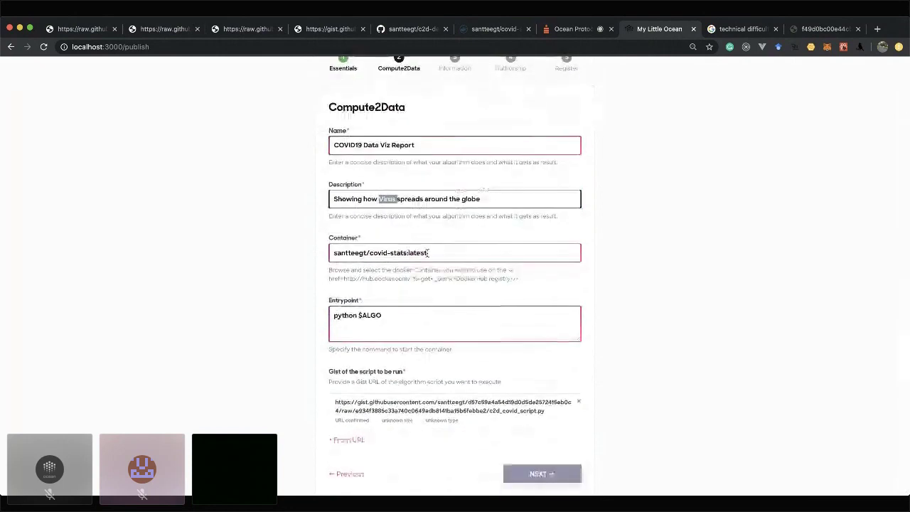
pyautogui.moveTo(428, 252); pyautogui.dragTo(332, 253)
pyautogui.click(337, 256)
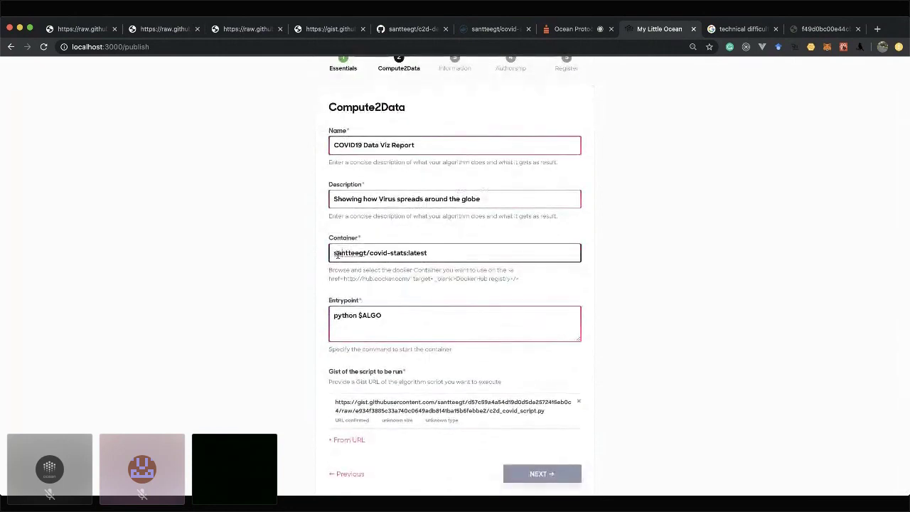
pyautogui.moveTo(334, 253); pyautogui.dragTo(432, 253)
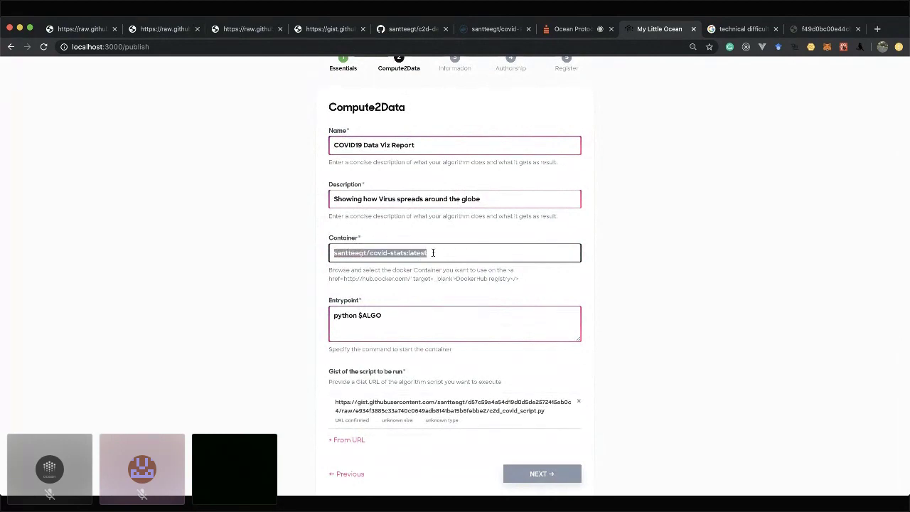
pyautogui.click(393, 310)
pyautogui.moveTo(392, 312)
pyautogui.mouseDown()
pyautogui.moveTo(334, 314)
pyautogui.moveTo(389, 317)
pyautogui.mouseUp()
pyautogui.click(334, 317)
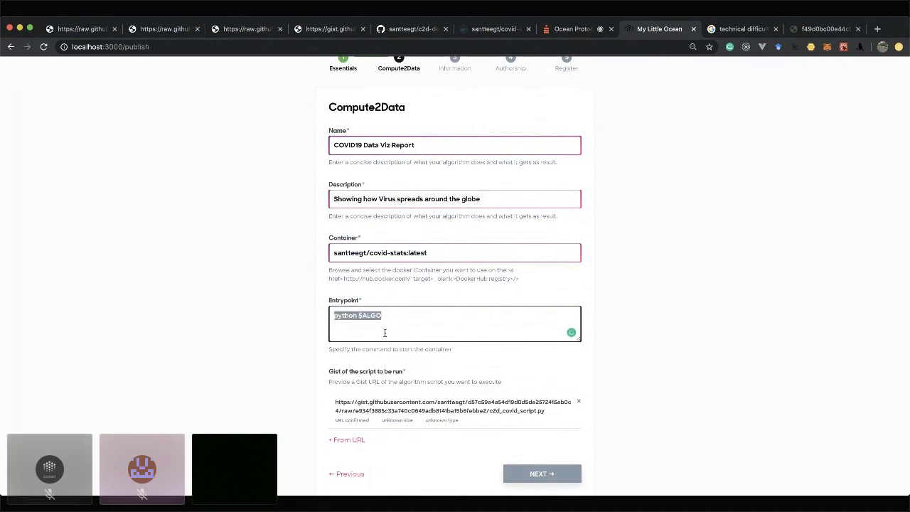
pyautogui.scroll(-1, 385, 333)
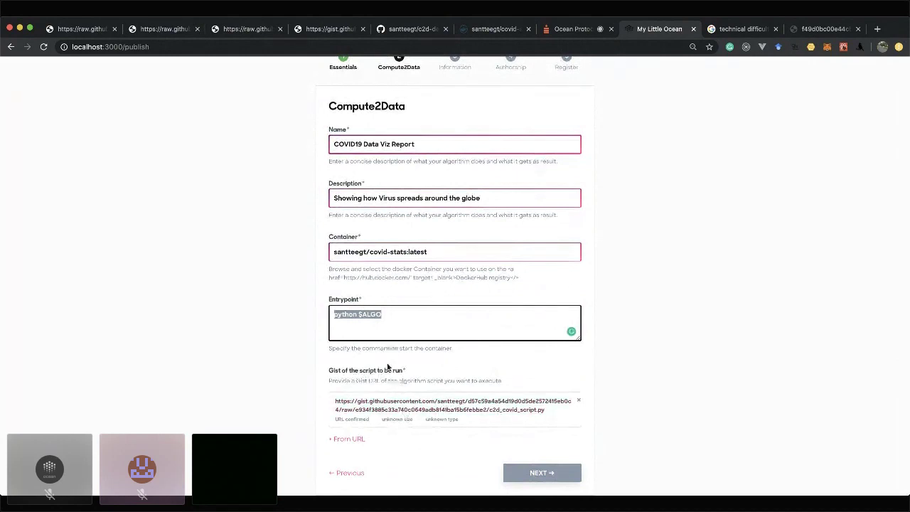
# Accept the prefilled Compute2Data, Information and Authorship details and register the COVID19 dataset asset
pyautogui.click(550, 474)
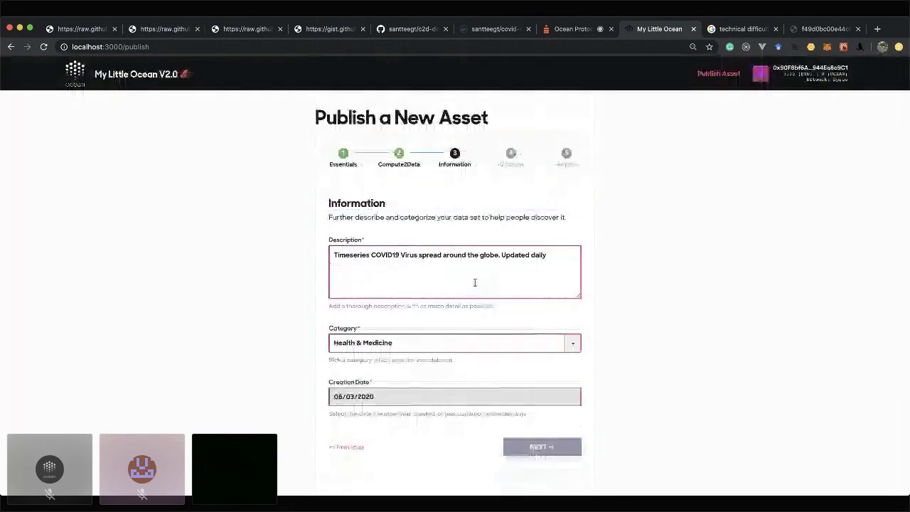
pyautogui.click(540, 448)
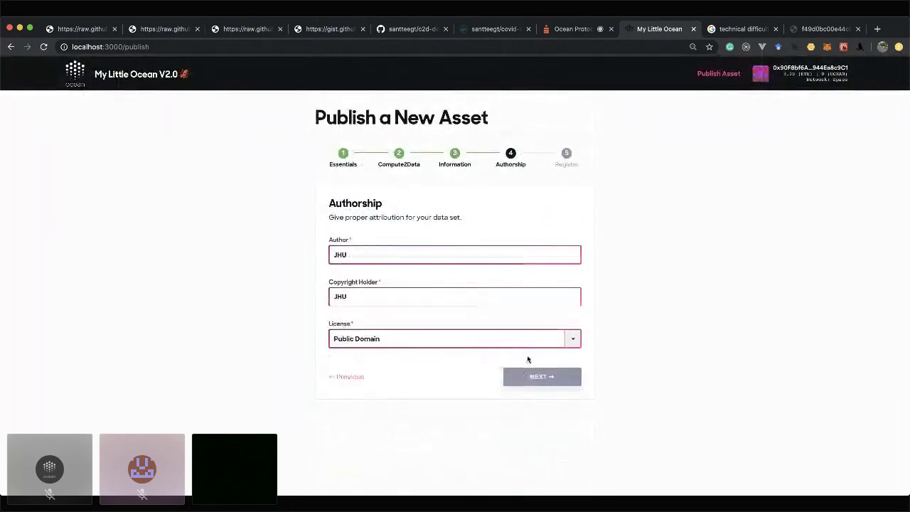
pyautogui.click(540, 378)
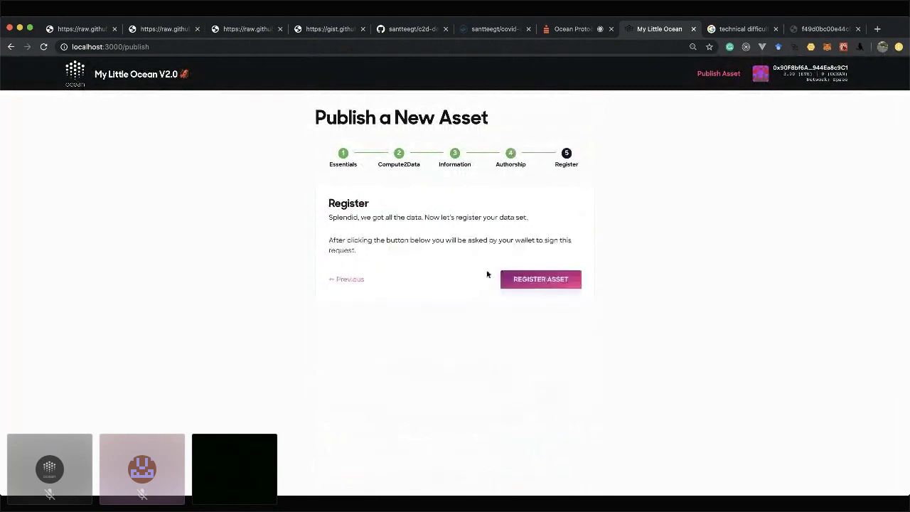
pyautogui.click(546, 280)
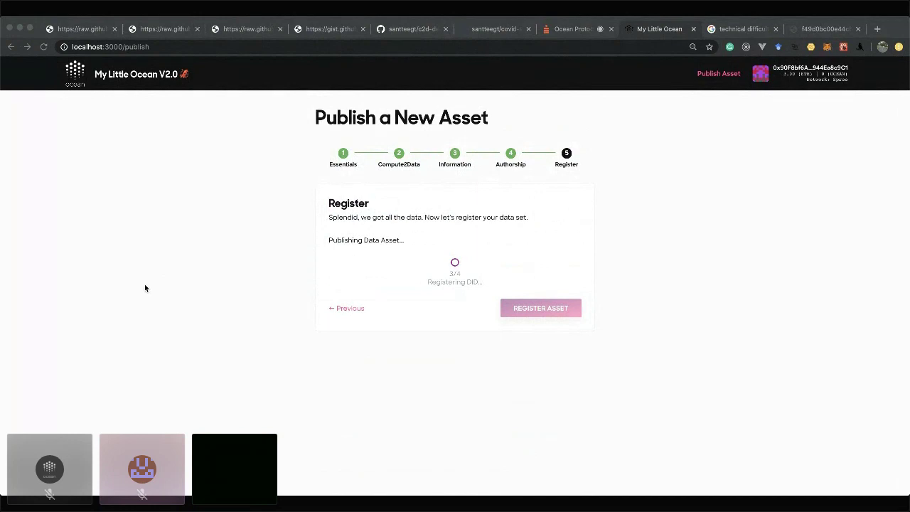
# Return to the app's home page and search the data assets for "covid"
pyautogui.click(127, 76)
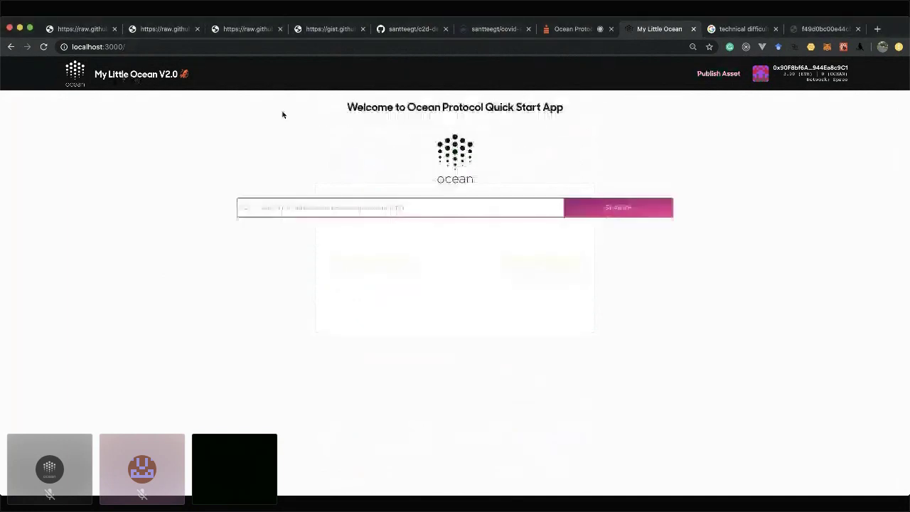
pyautogui.click(307, 207)
pyautogui.write('covi')
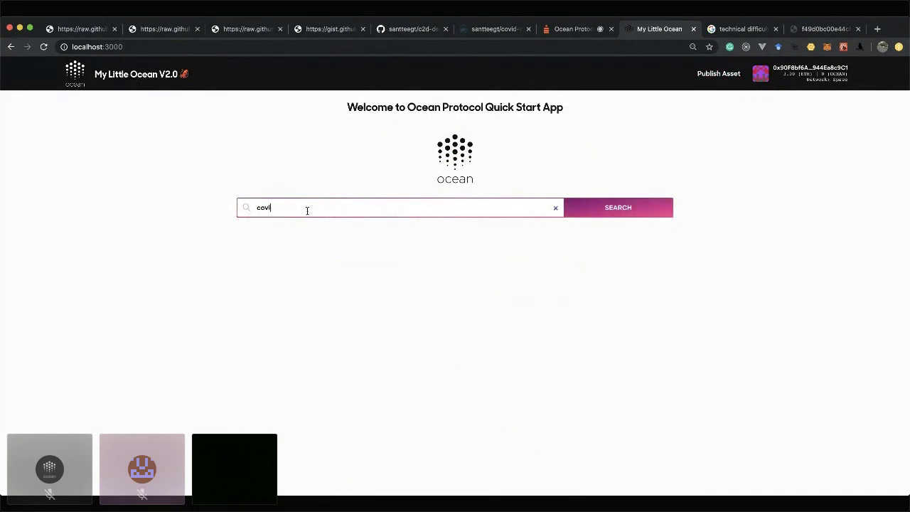
pyautogui.write('d')
pyautogui.press('Return')
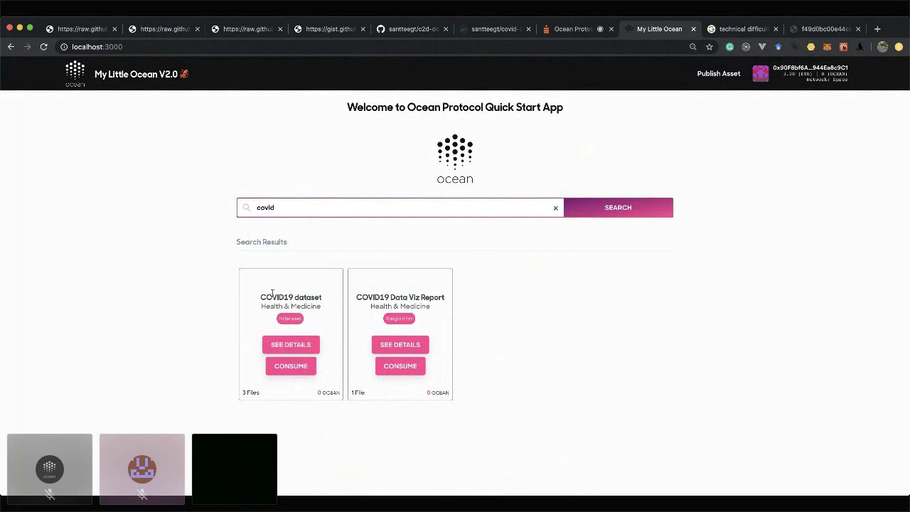
pyautogui.moveTo(372, 298); pyautogui.dragTo(448, 297)
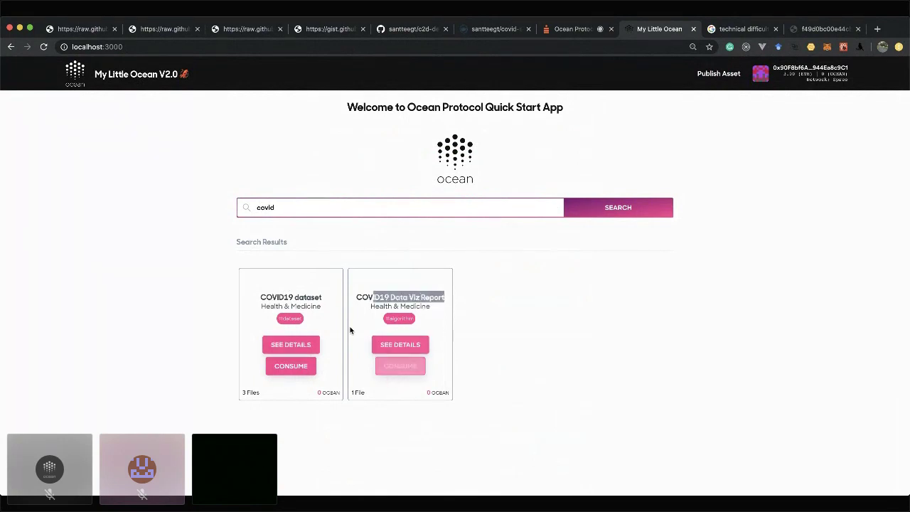
pyautogui.click(497, 308)
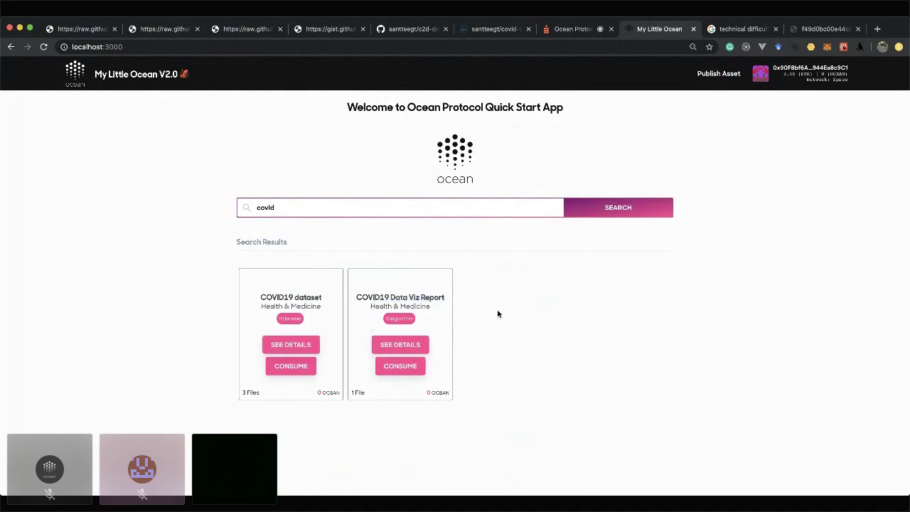
# Open the details of the COVID19 dataset and execute its COVID19 Data Viz Report compute service
pyautogui.click(307, 346)
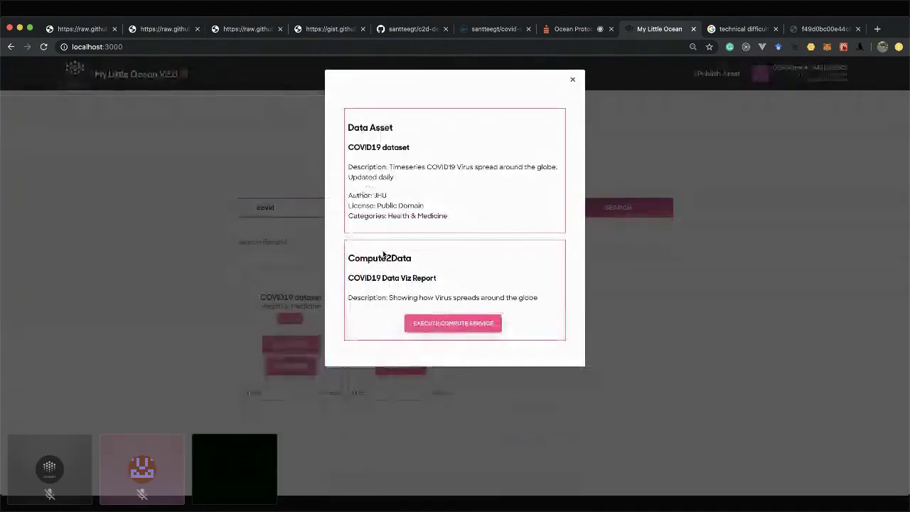
pyautogui.click(461, 324)
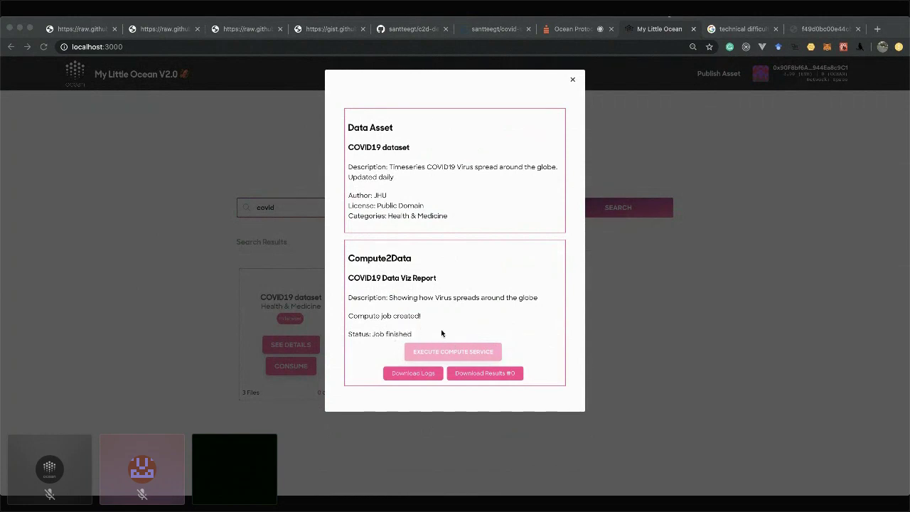
# Download the compute job's results and logs
pyautogui.click(450, 374)
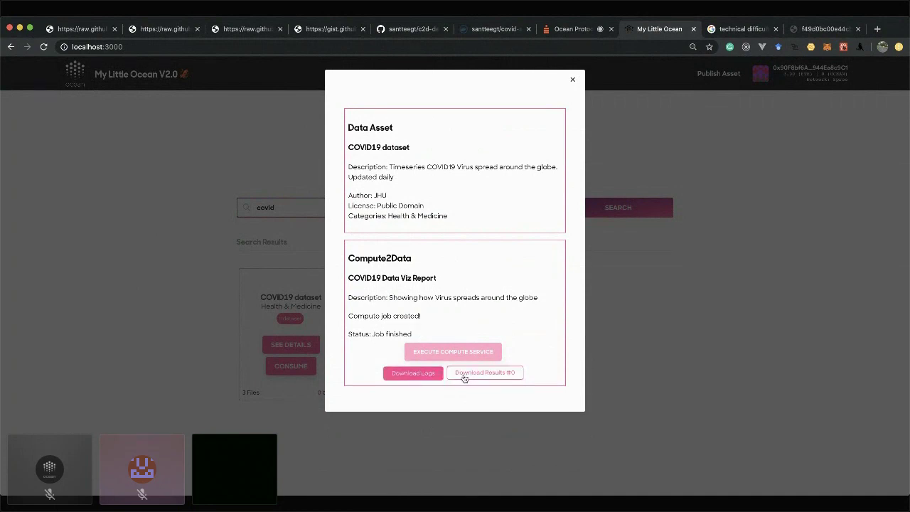
pyautogui.click(429, 377)
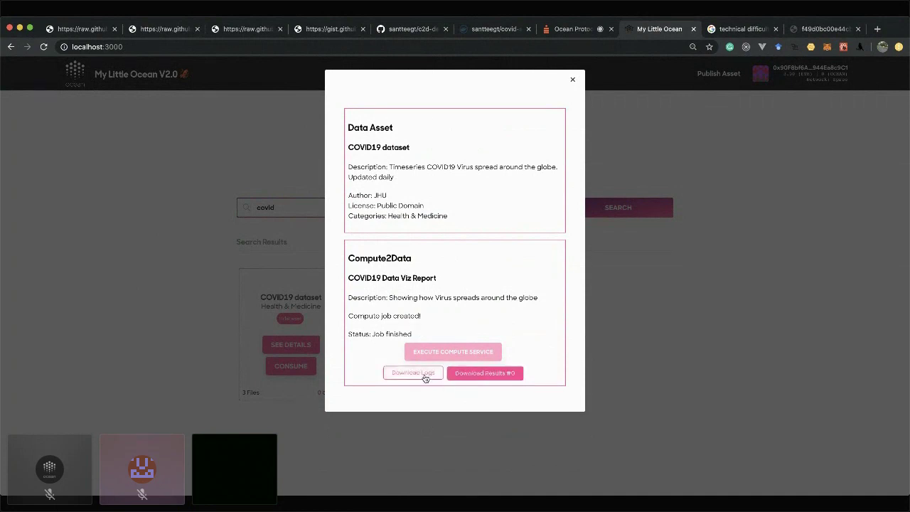
# Download result #0 of the finished compute job and bring up the Report_slides.html report
pyautogui.click(492, 374)
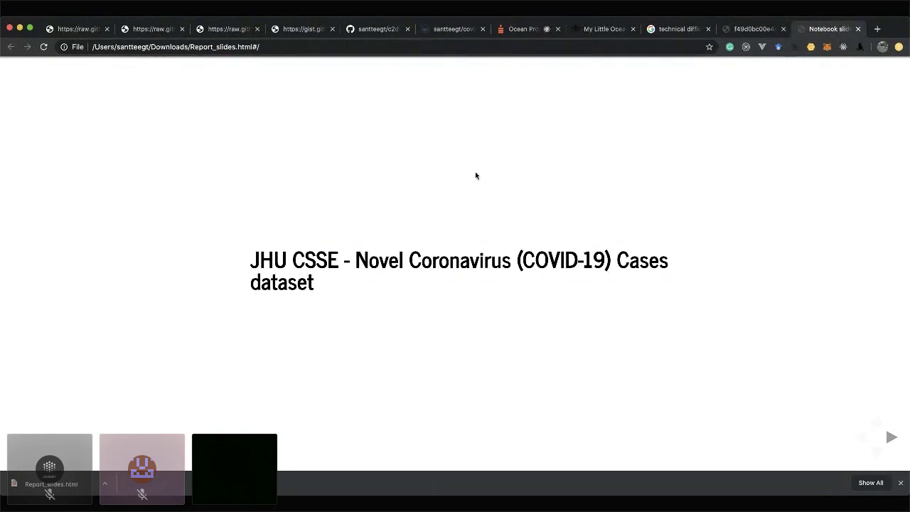
pyautogui.click(524, 29)
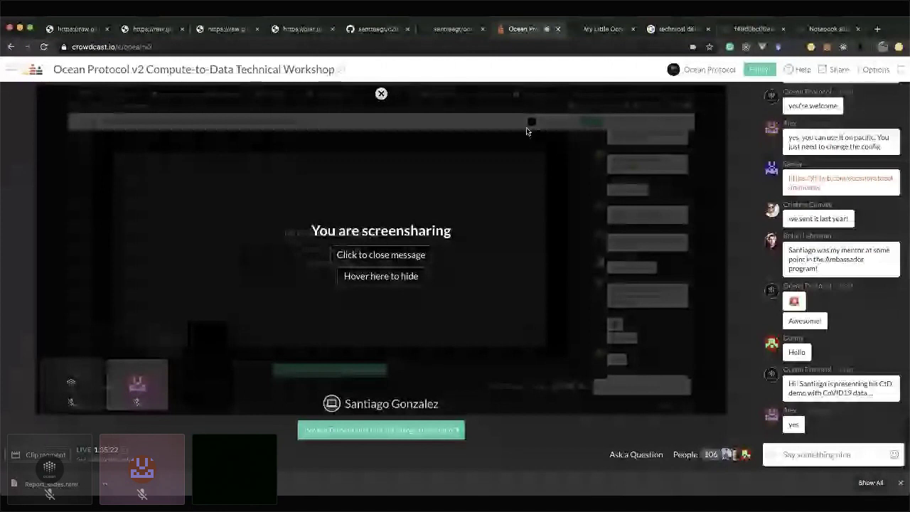
pyautogui.press('super+9')
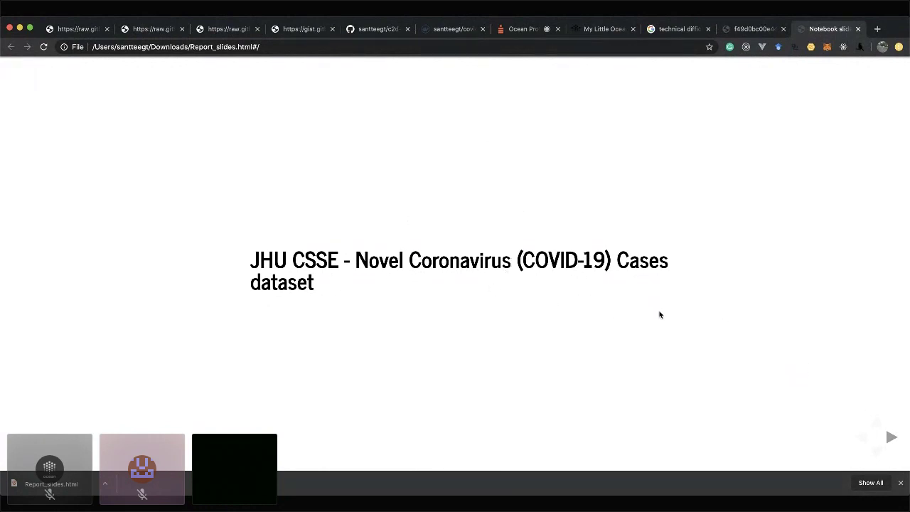
# Advance the report to the Total Confirmed and Total Deaths charts and examine both across their date range
pyautogui.click(891, 436)
pyautogui.click(876, 452)
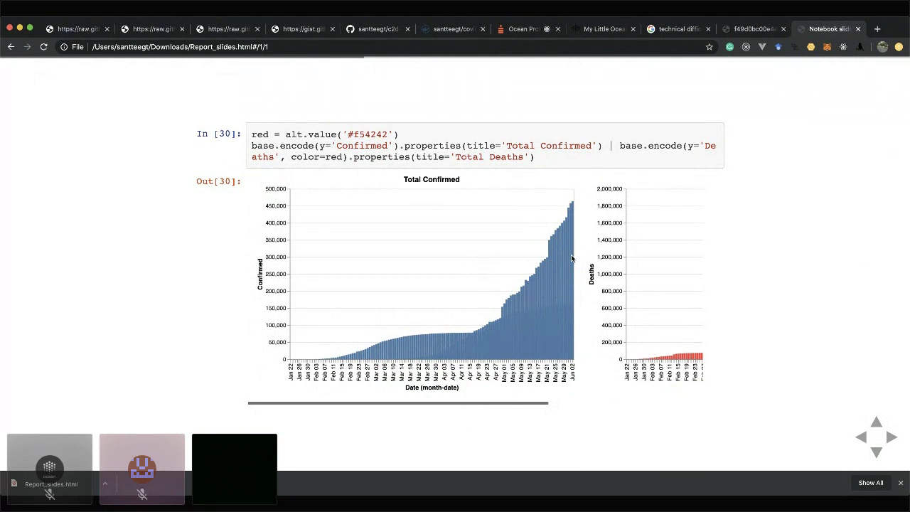
pyautogui.hscroll(6, 571, 255)
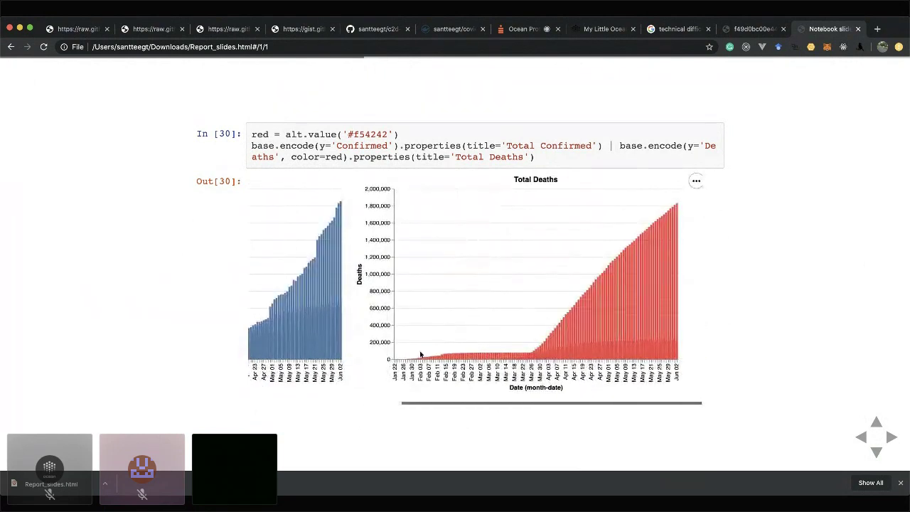
pyautogui.hscroll(-5, 467, 320)
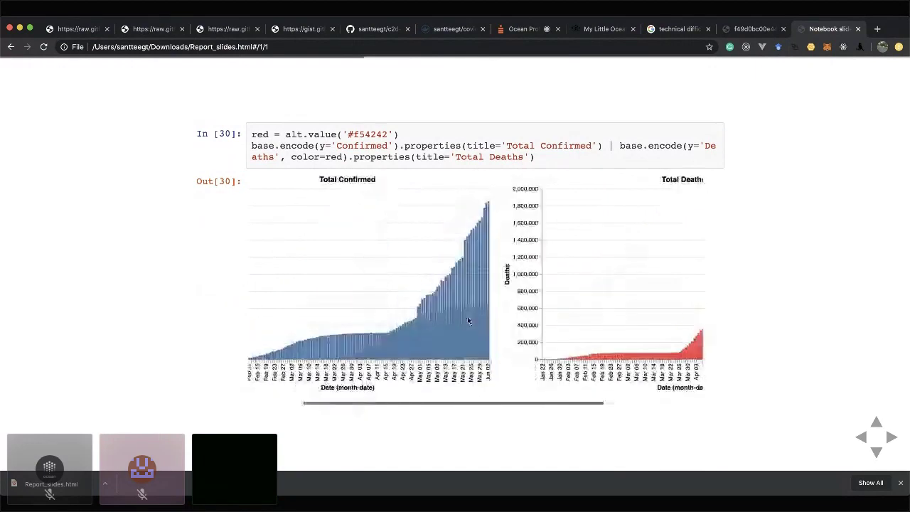
pyautogui.hscroll(6, 468, 321)
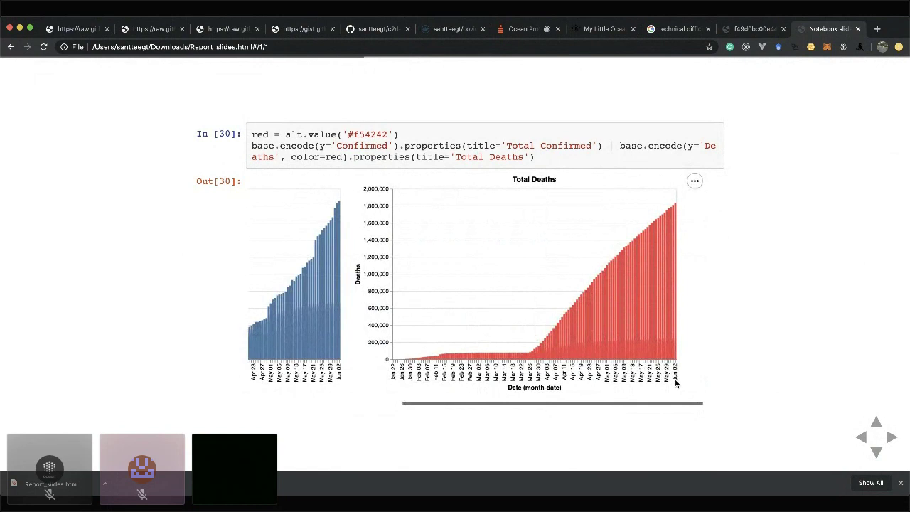
# Examine the Daily new cases and Daily new deaths charts, and continue to the section on Coronavirus spread for certain countries
pyautogui.click(877, 451)
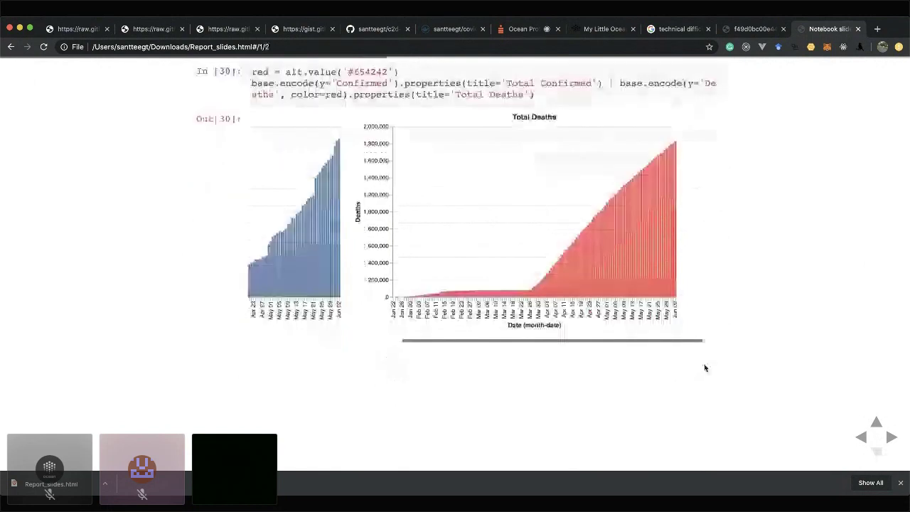
pyautogui.hscroll(3, 528, 315)
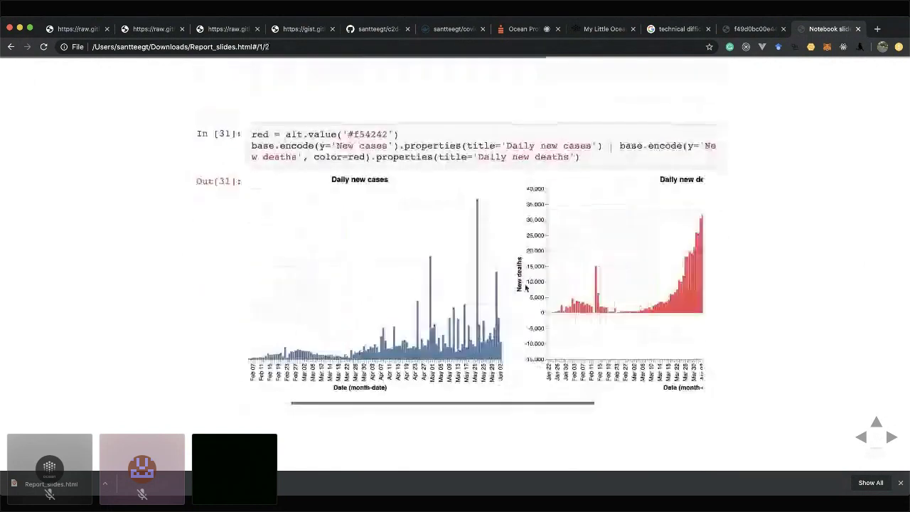
pyautogui.hscroll(3, 526, 287)
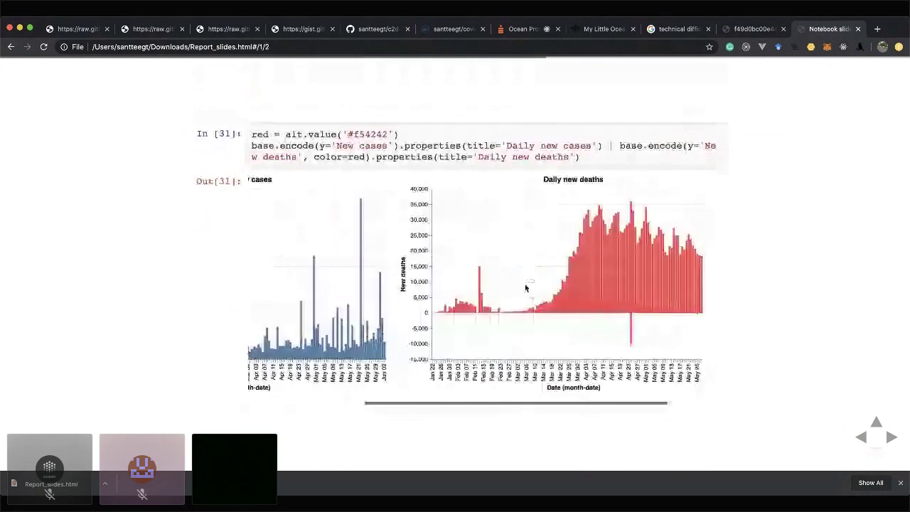
pyautogui.hscroll(3, 525, 285)
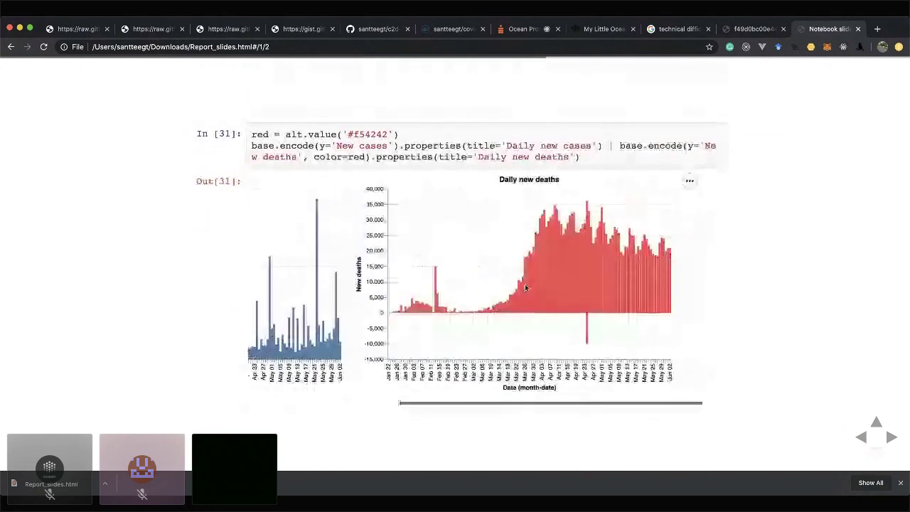
pyautogui.click(890, 436)
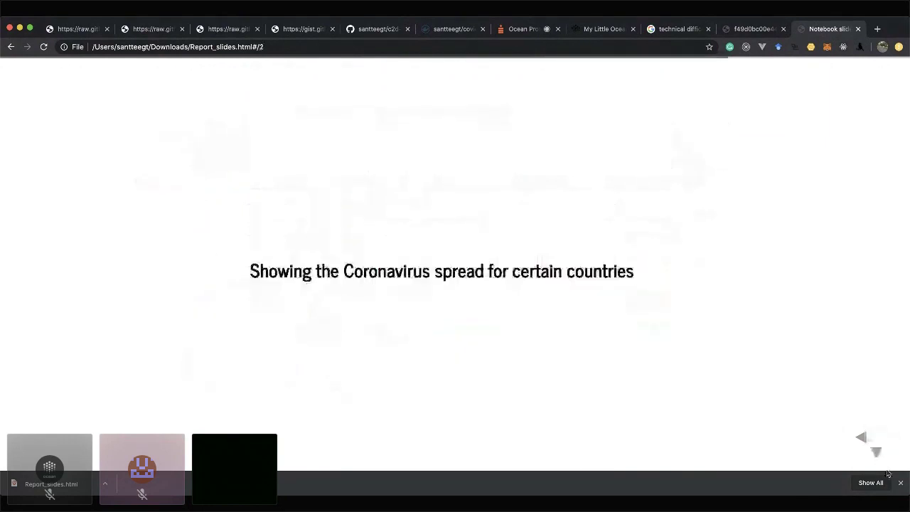